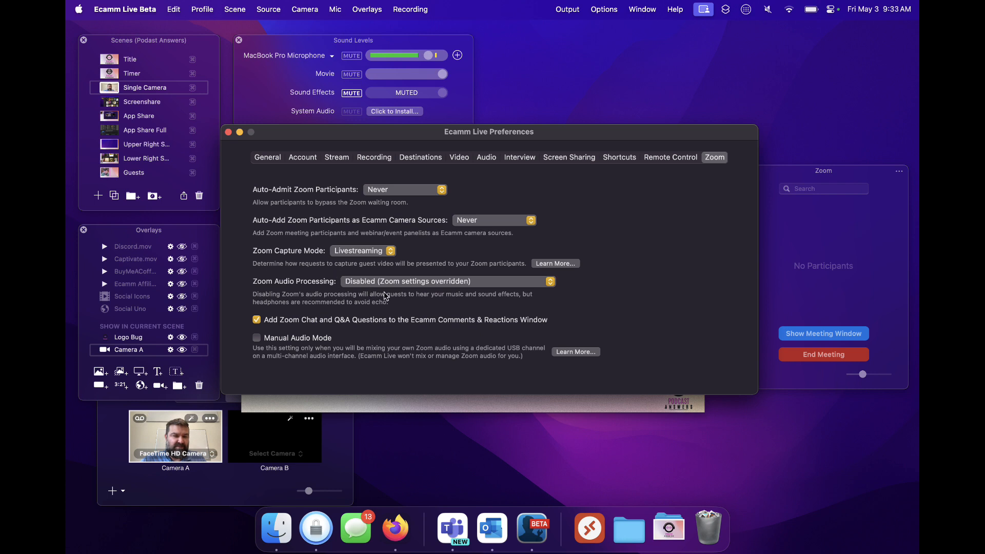
- Set Zoom Audio Processing to Disabled (Zoom settings overridden) and slightly lower the MacBook Pro Microphone level
click(383, 284)
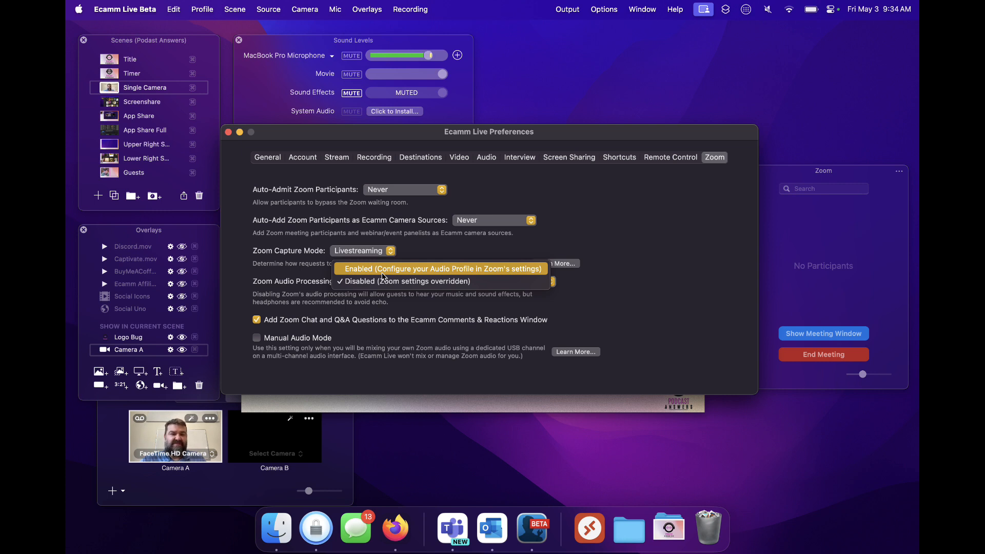
click(353, 284)
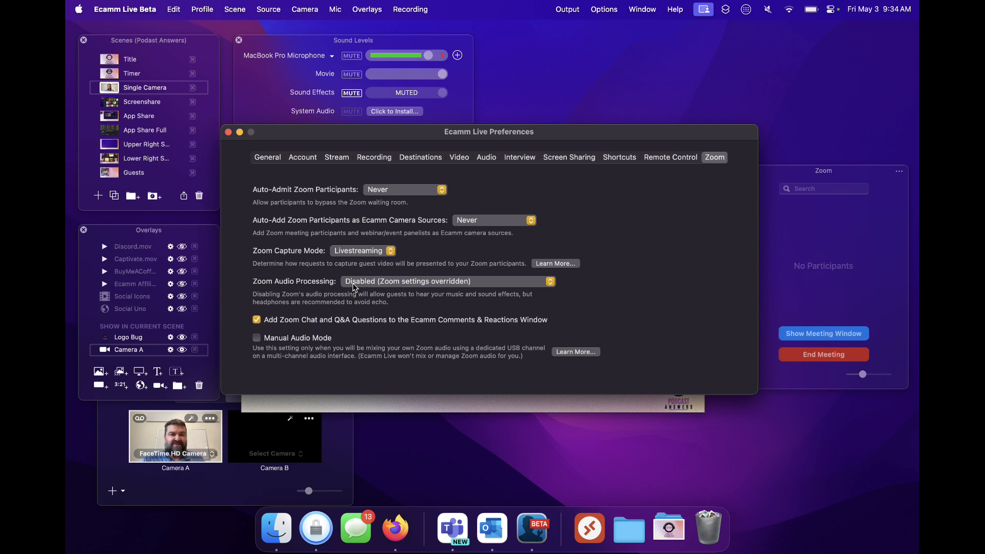
click(422, 56)
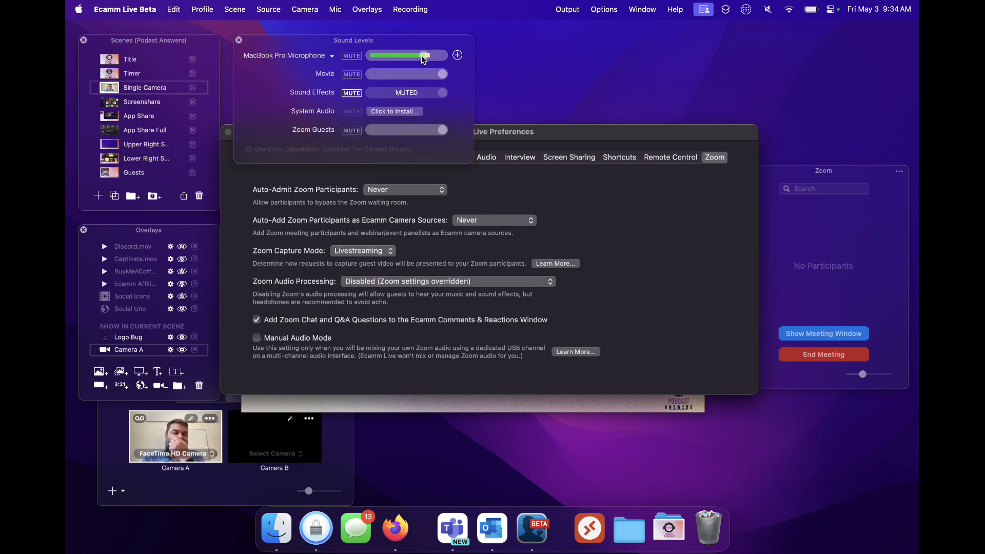
click(521, 204)
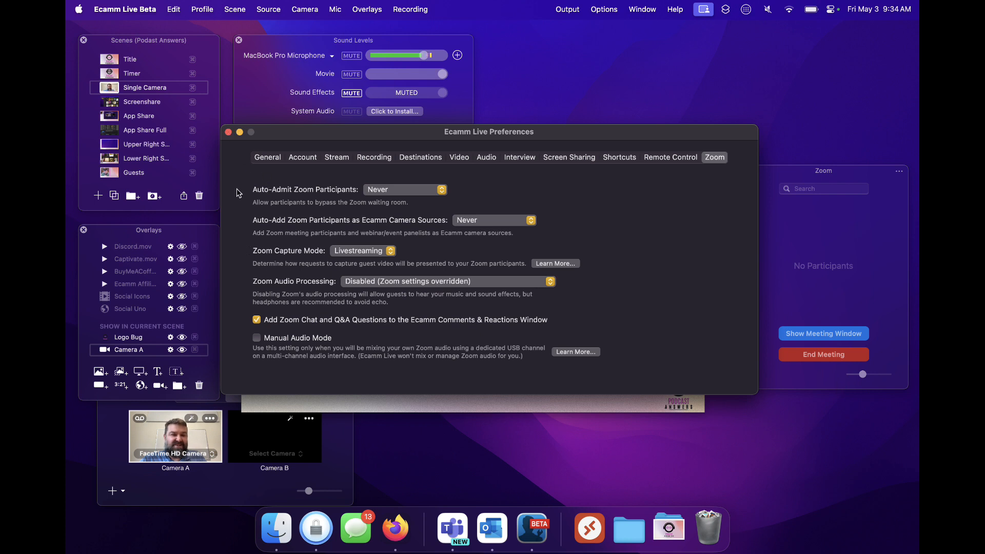
click(228, 133)
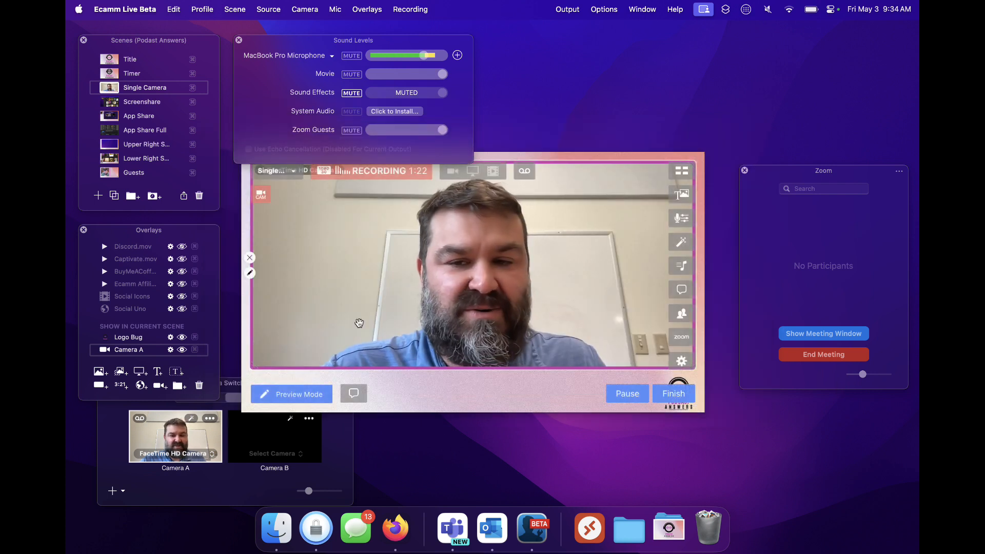
- Show the Zoom meeting window and switch its camera to FaceTime HD Camera
click(796, 336)
mouse_move(685, 431)
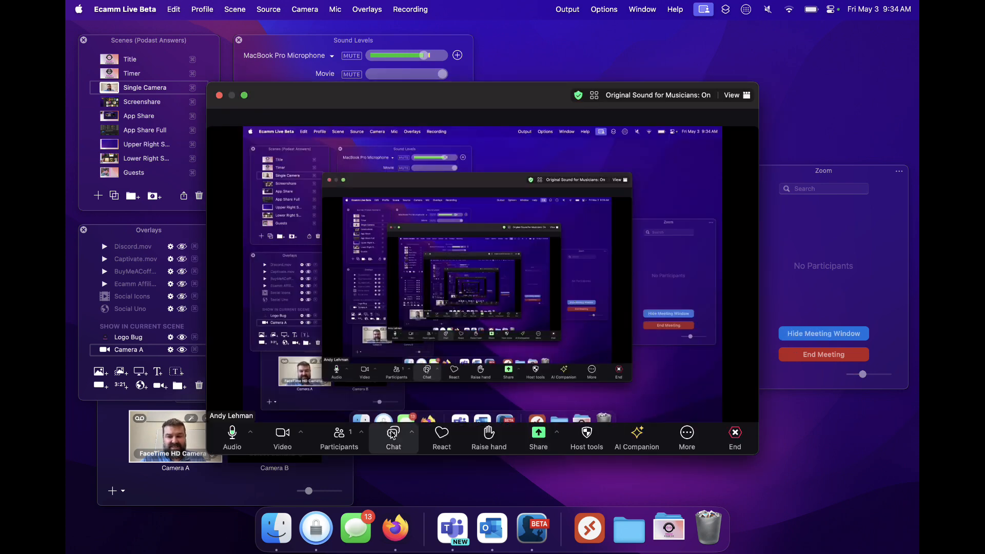
click(301, 432)
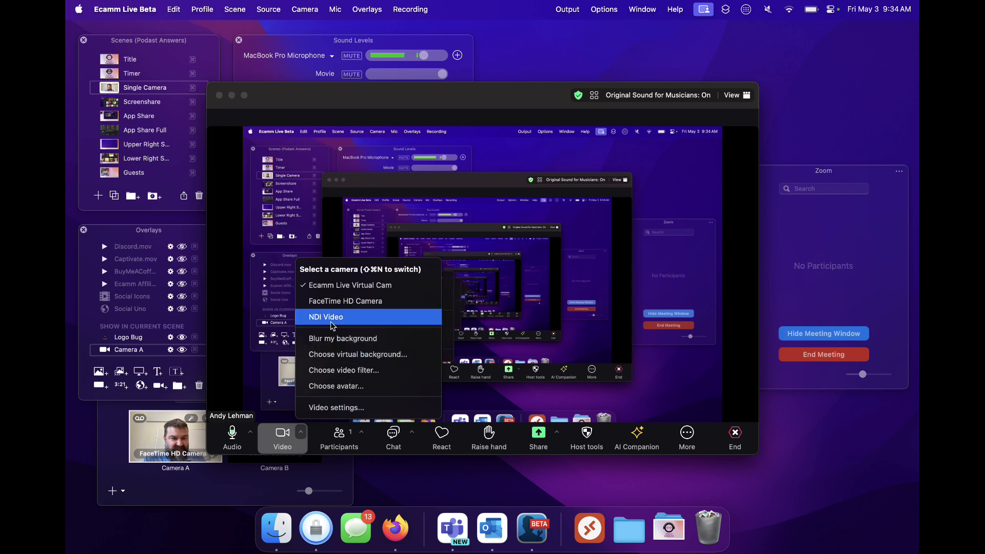
click(335, 301)
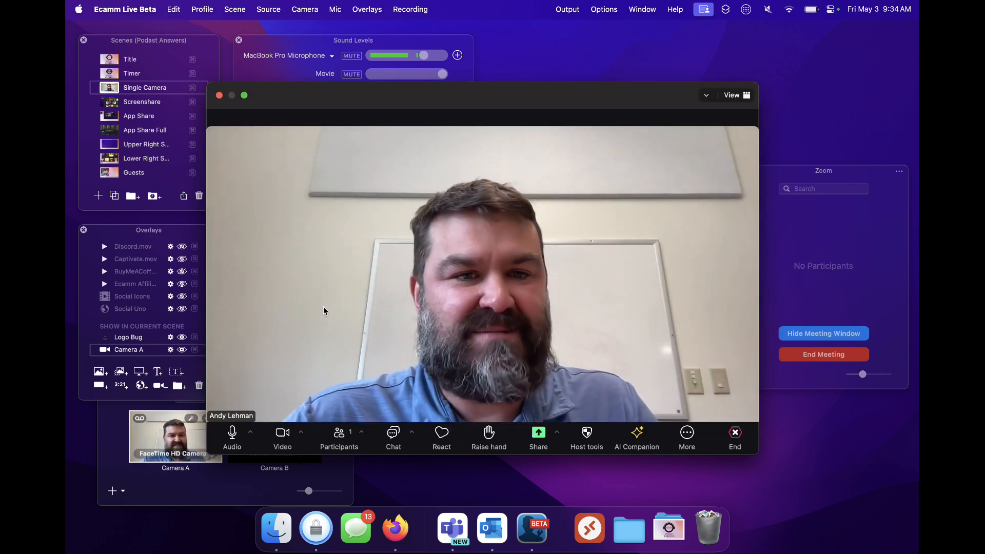
- Review the Zoom meeting's microphone and speaker choices and the speaker device in Ecamm Live's audio preferences
click(251, 432)
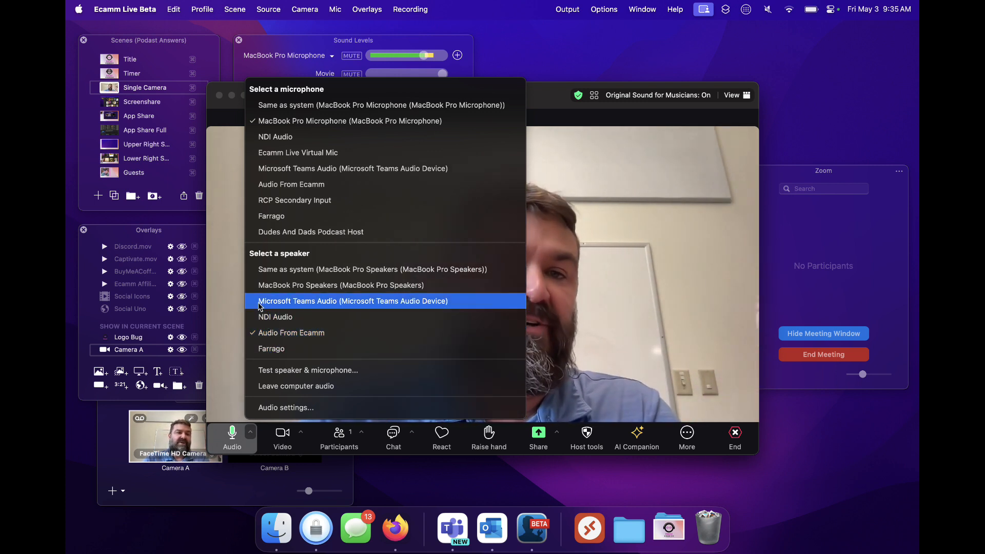
click(169, 62)
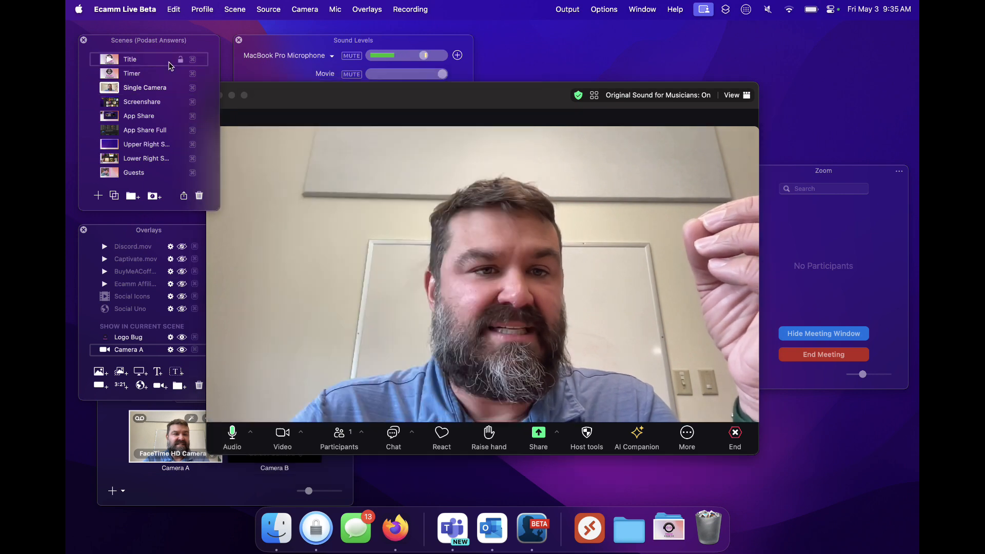
key(super+comma)
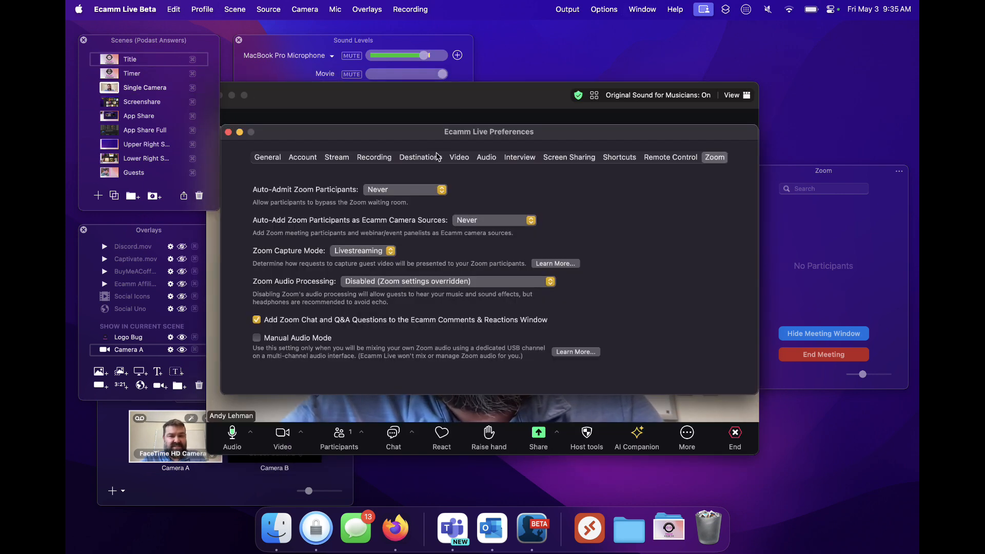
click(485, 158)
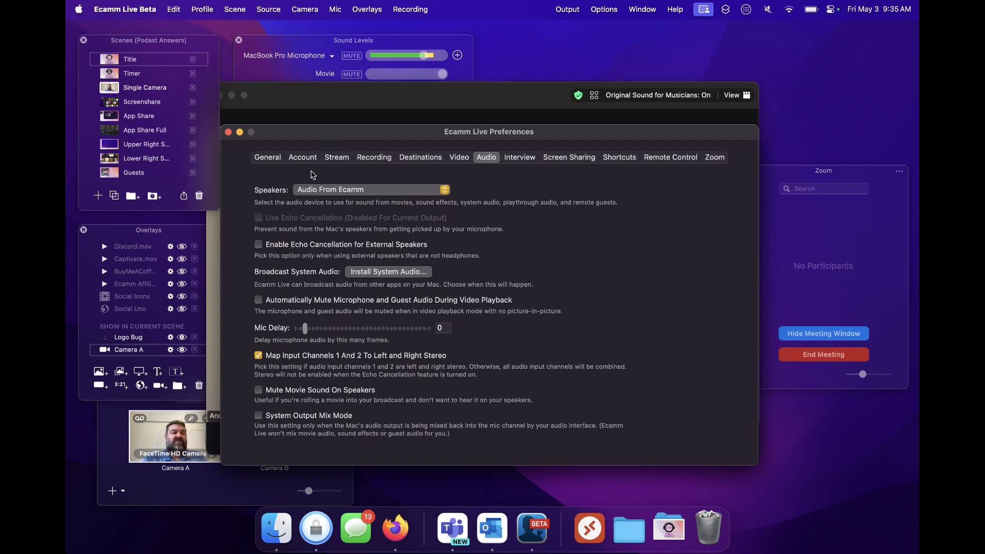
click(229, 132)
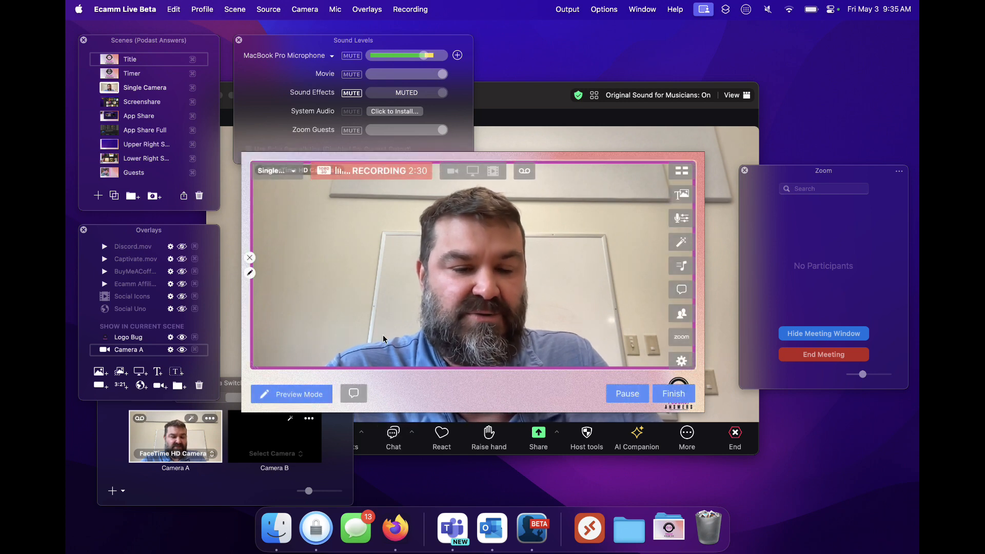
- Play the Captivate.mov overlay and unmute Sound Effects, keeping the Zoom meeting window clear of the sound levels
drag(524, 94, 559, 91)
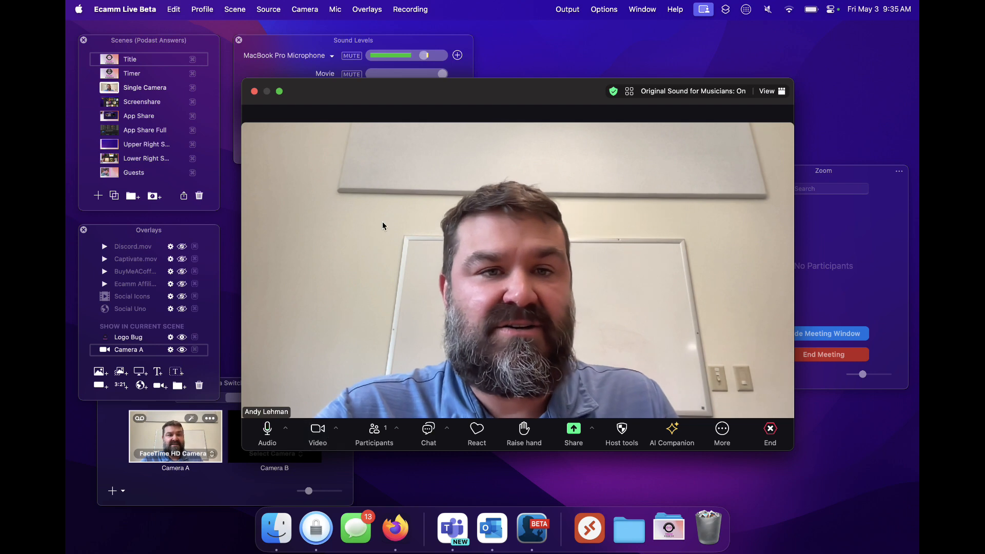
drag(424, 90, 422, 200)
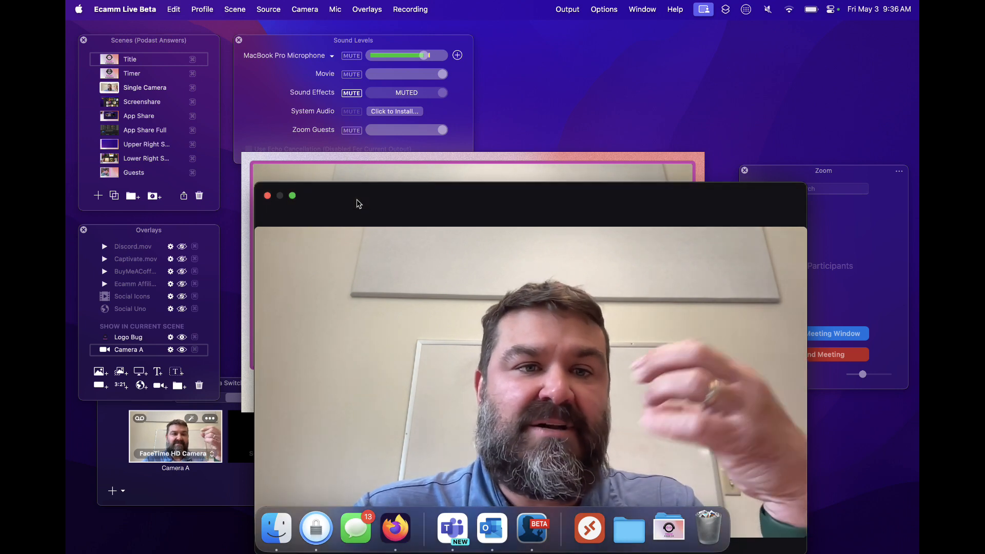
click(104, 259)
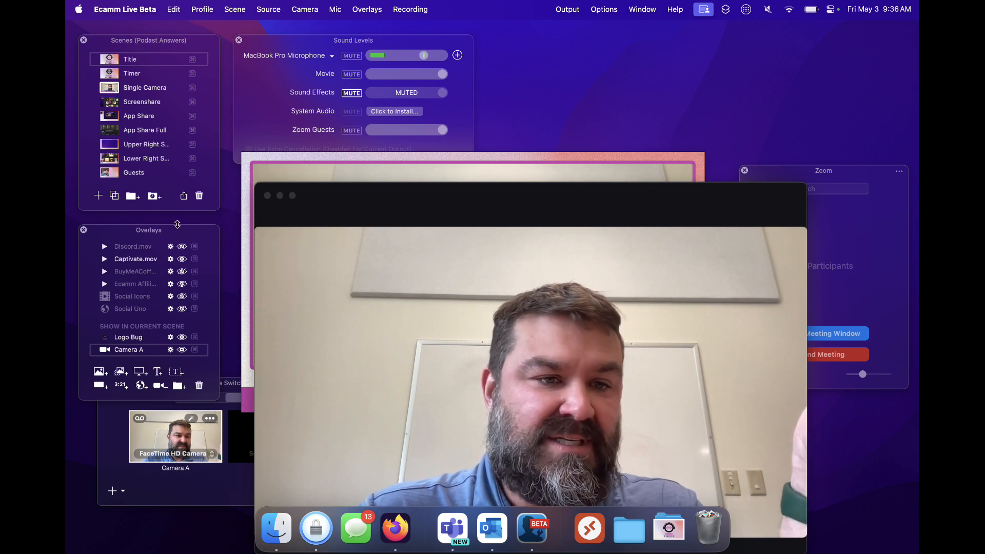
mouse_move(294, 196)
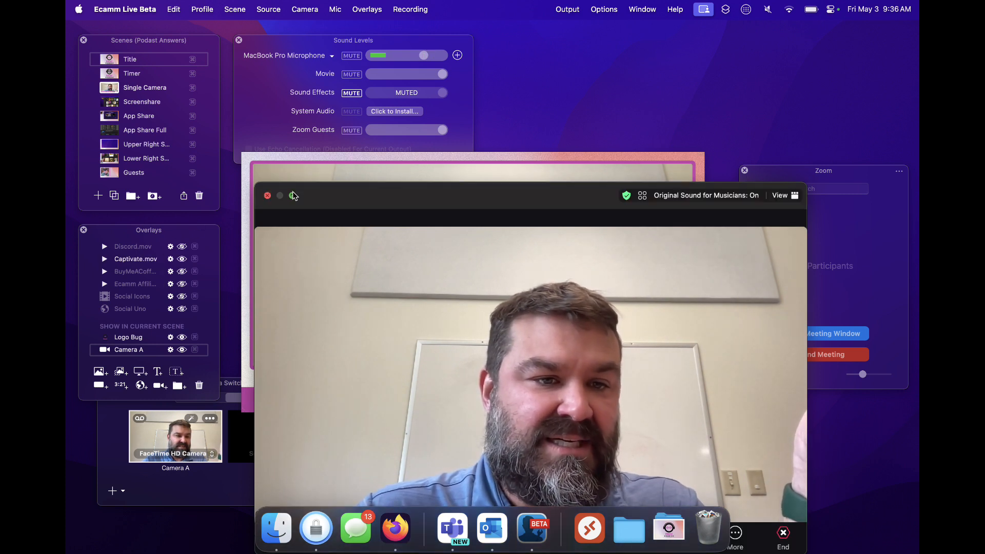
click(351, 93)
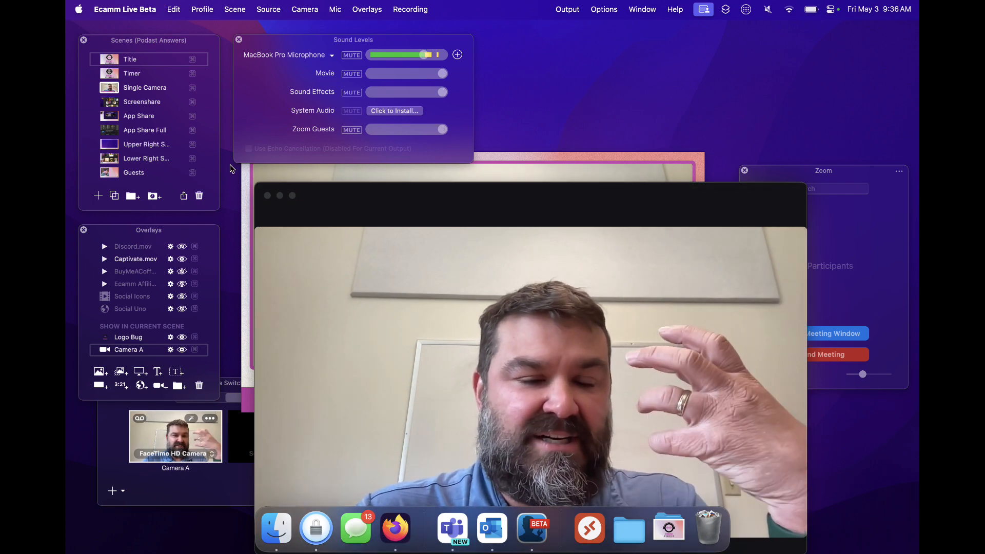
drag(365, 195, 356, 129)
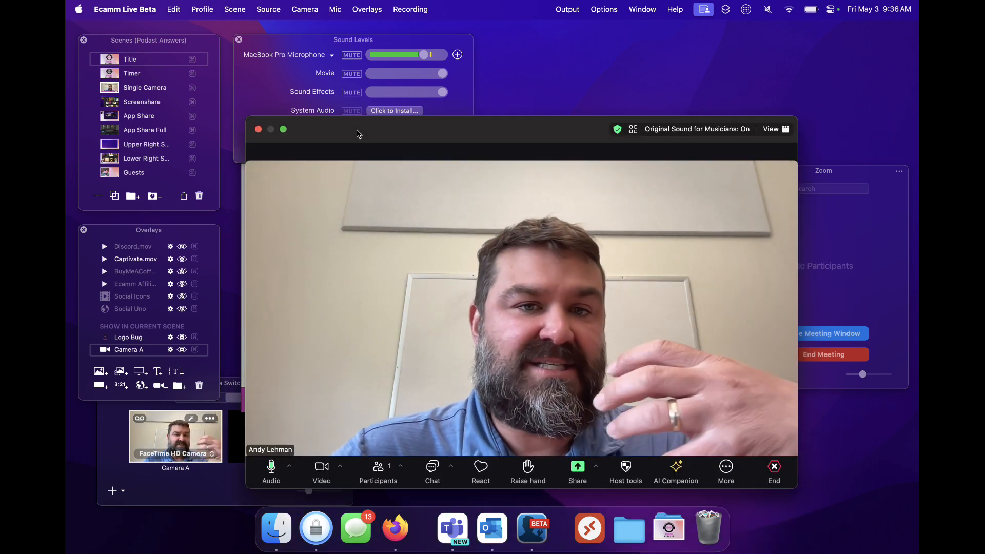
drag(357, 129, 365, 146)
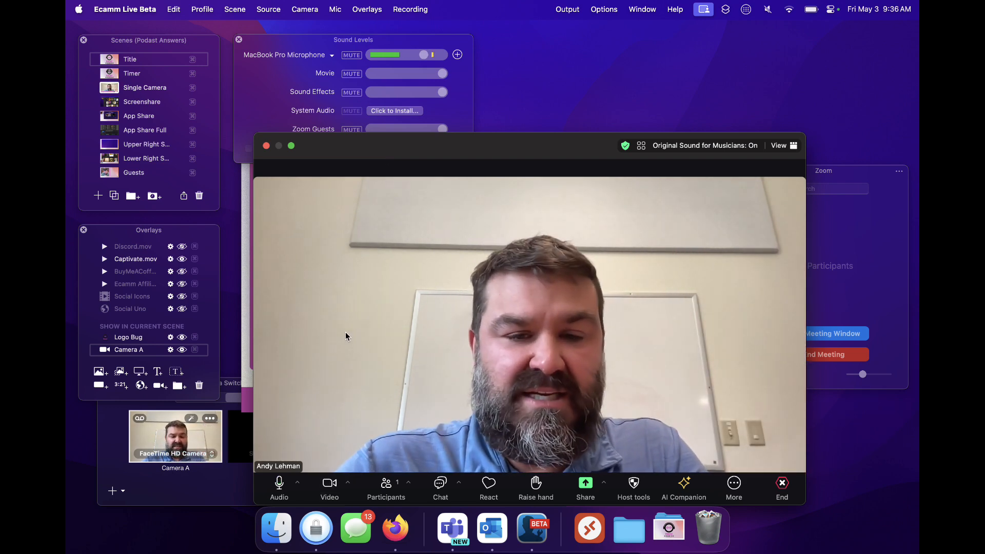
- Review the Zoom audio processing and manual audio mode settings in Ecamm Live's preferences
key(super+comma)
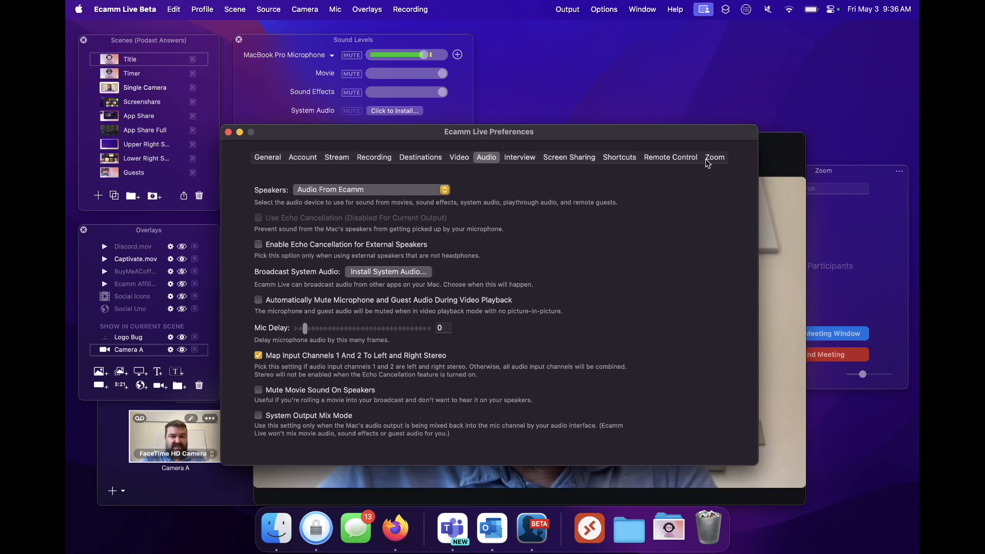
click(708, 158)
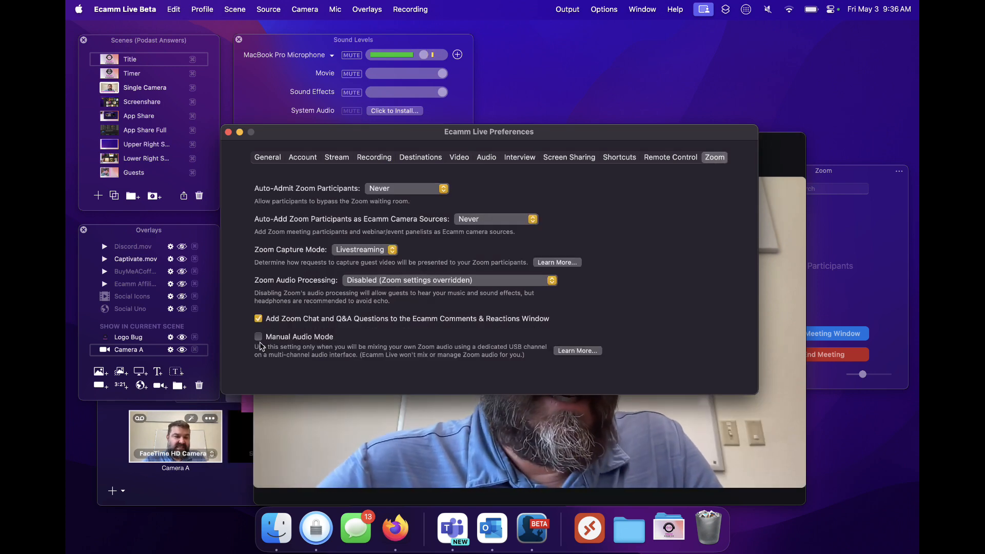
click(229, 131)
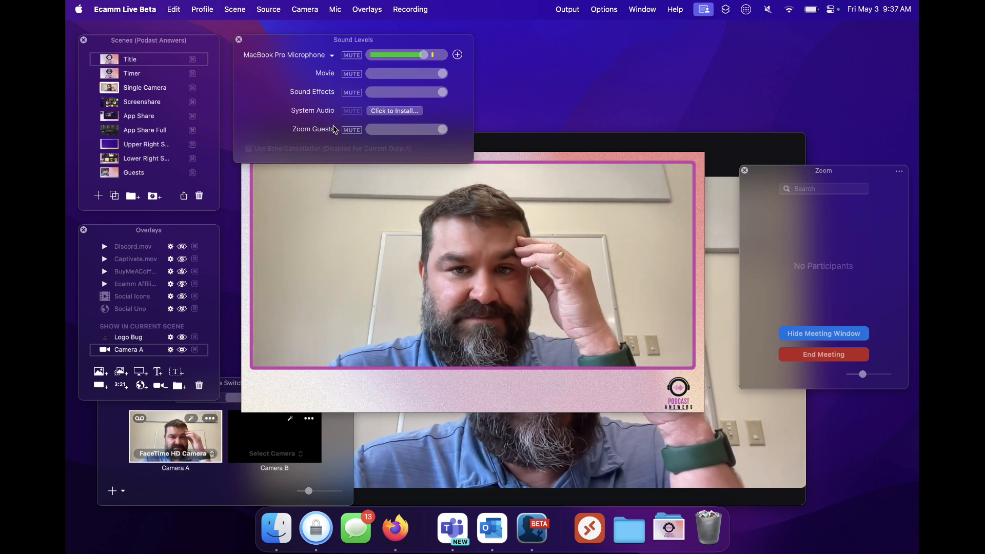
- Lower the MacBook Pro Microphone level slightly further
mouse_move(397, 255)
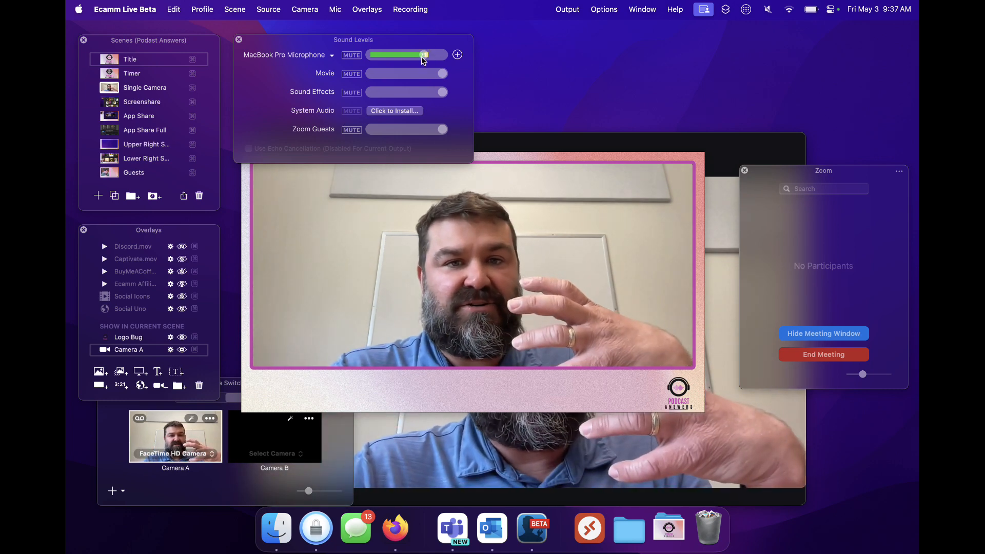
drag(420, 56, 417, 58)
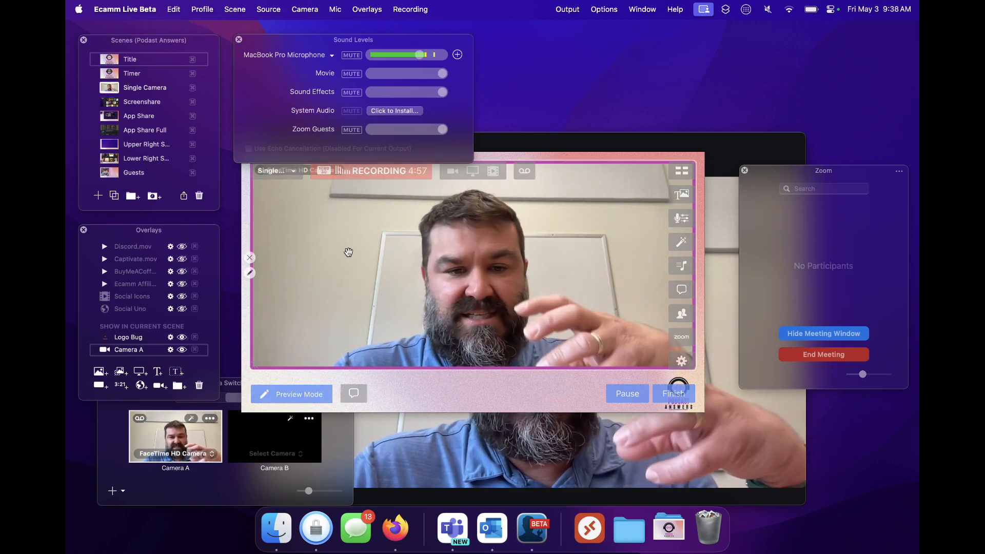
mouse_move(411, 484)
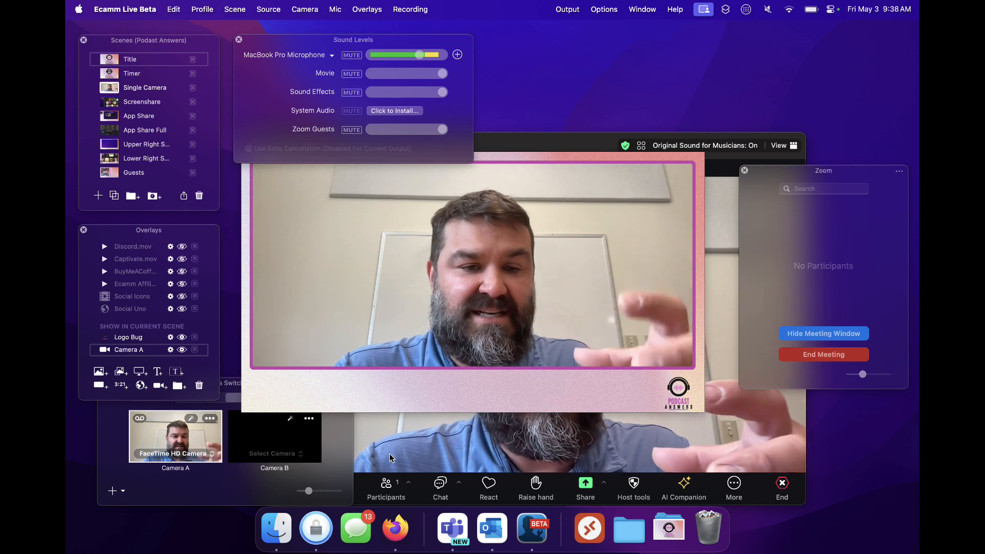
mouse_move(370, 390)
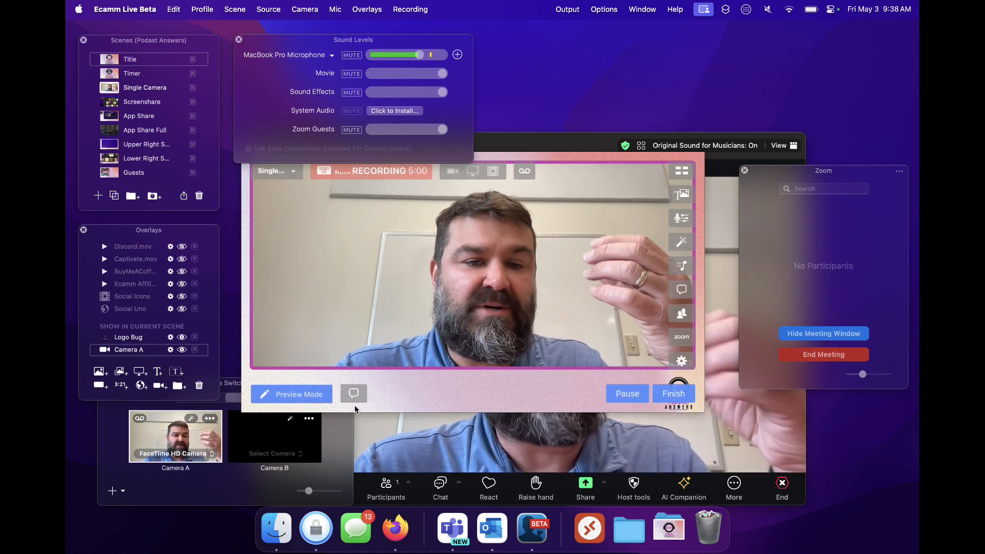
- Recheck Ecamm Live's Zoom preferences and the microphone and speaker selected in the Zoom meeting
key(super+comma)
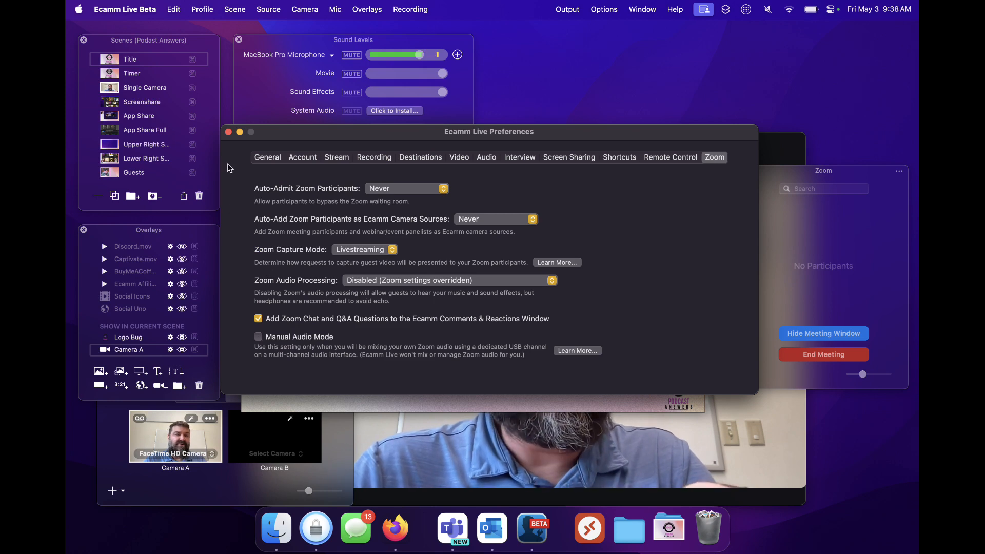
click(229, 132)
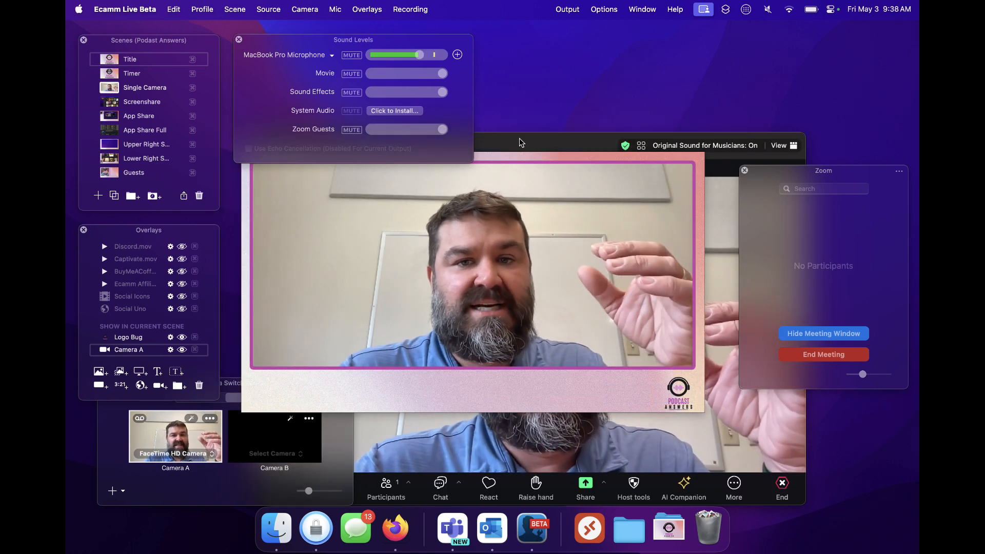
click(521, 143)
click(298, 482)
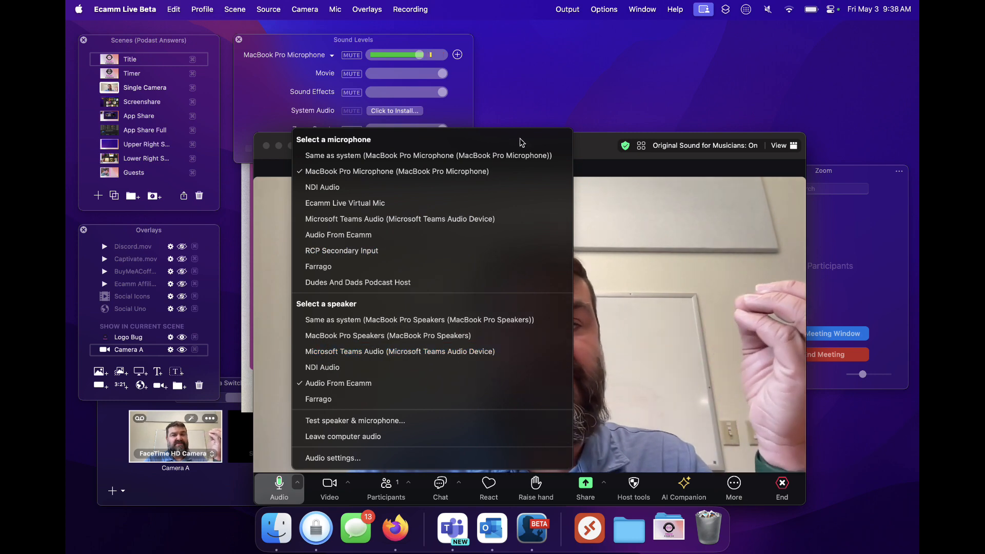
click(580, 142)
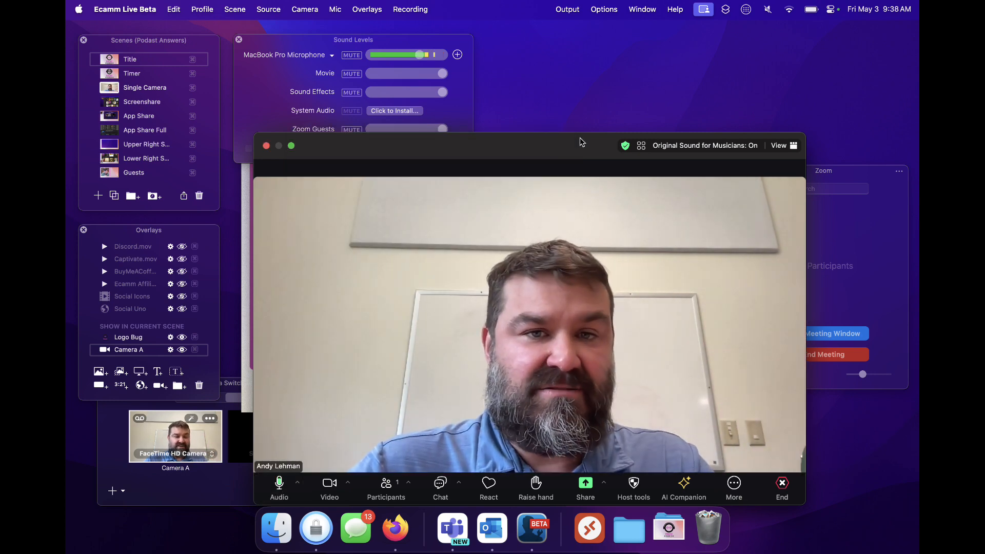
drag(542, 149, 539, 73)
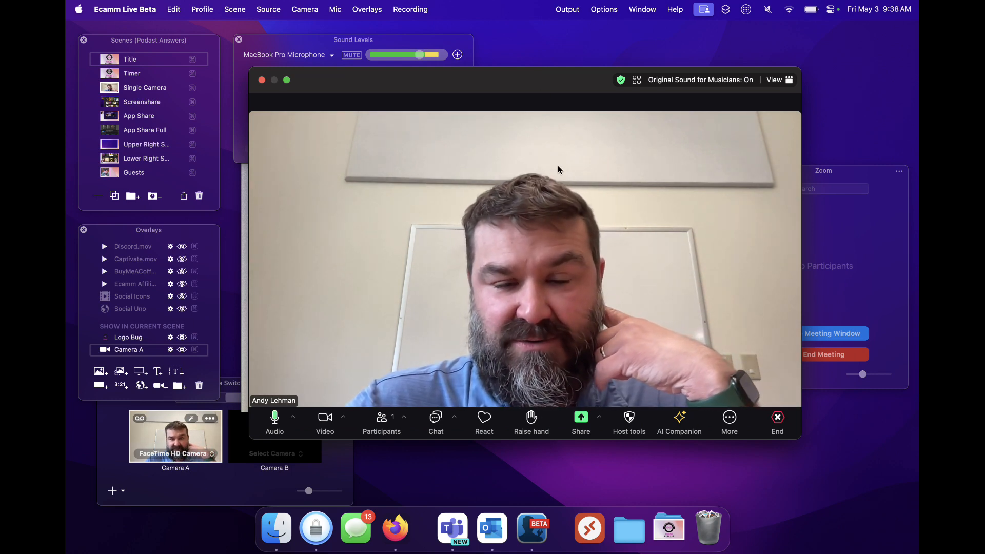
drag(535, 83, 559, 157)
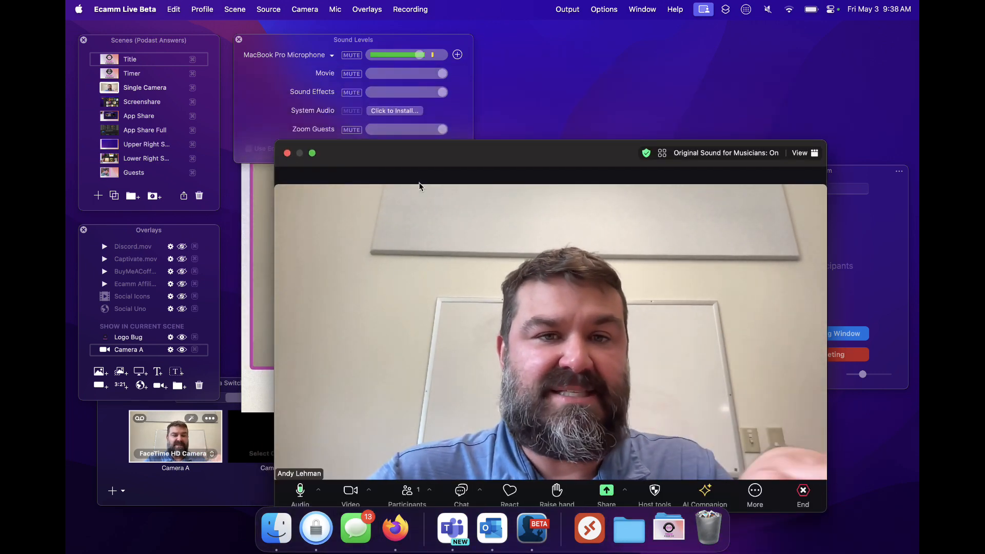
drag(459, 154, 495, 85)
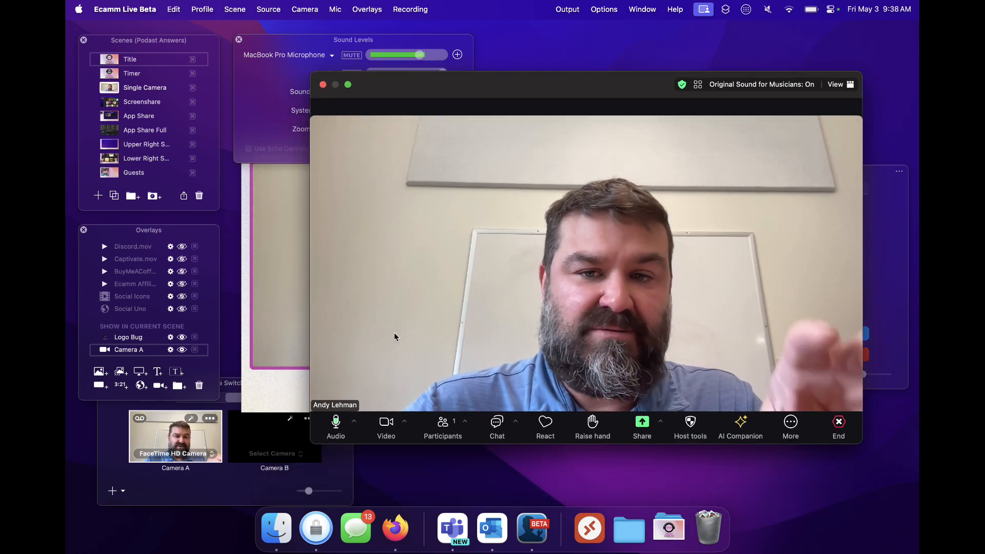
drag(476, 99, 520, 160)
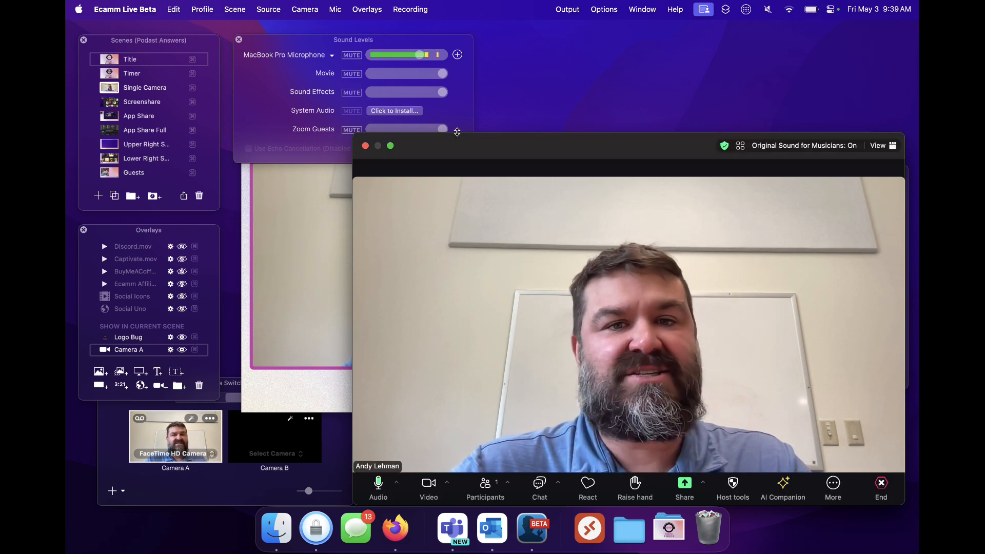
drag(451, 147, 390, 105)
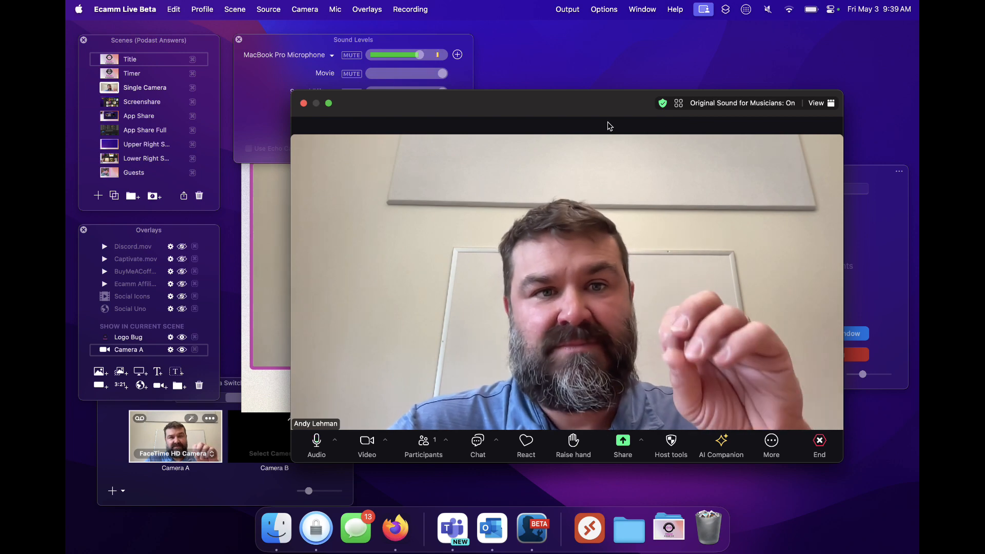
drag(586, 103, 580, 163)
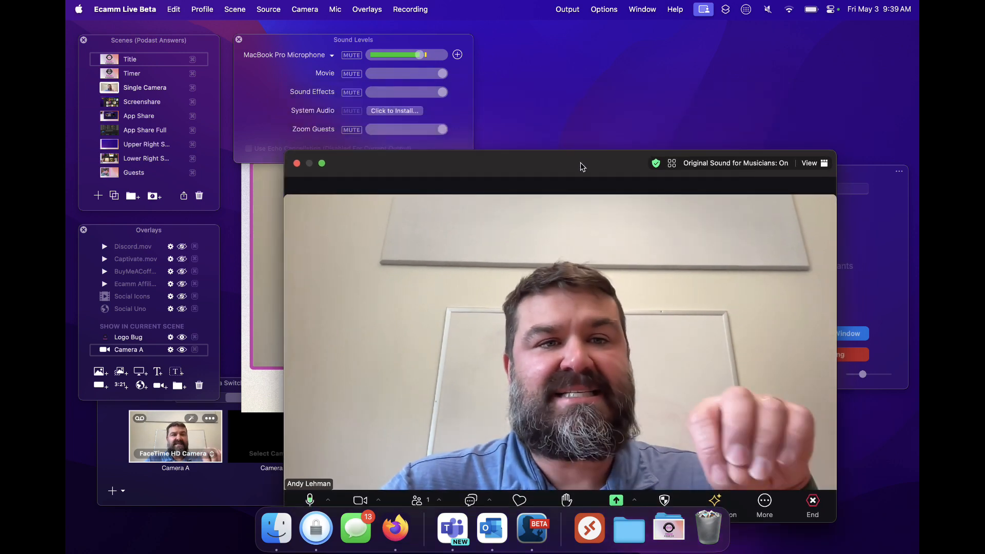